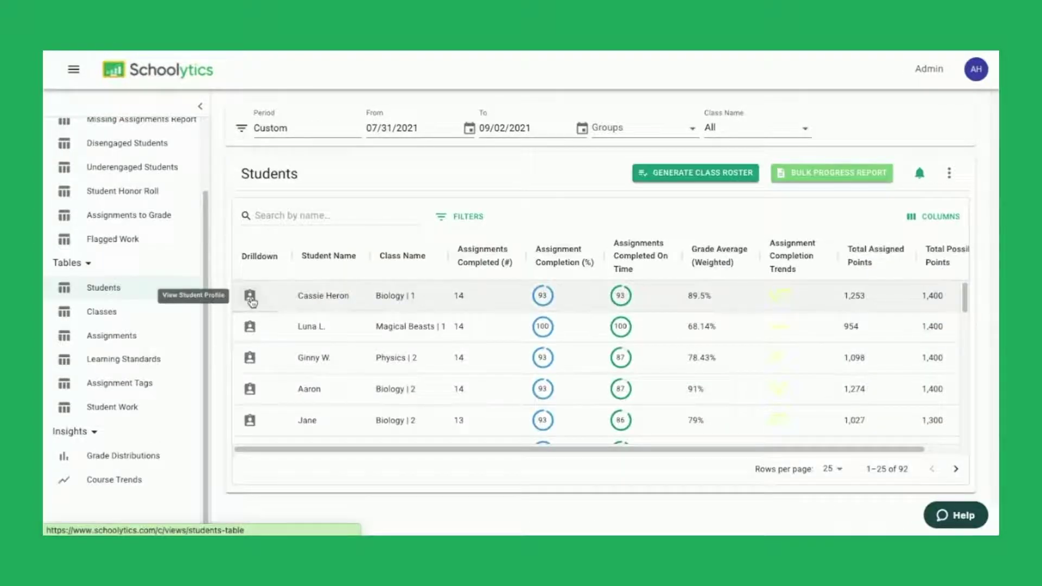
Open the first student's profile to look over their charts
{"action": "left_click", "coordinate": [250, 296]}
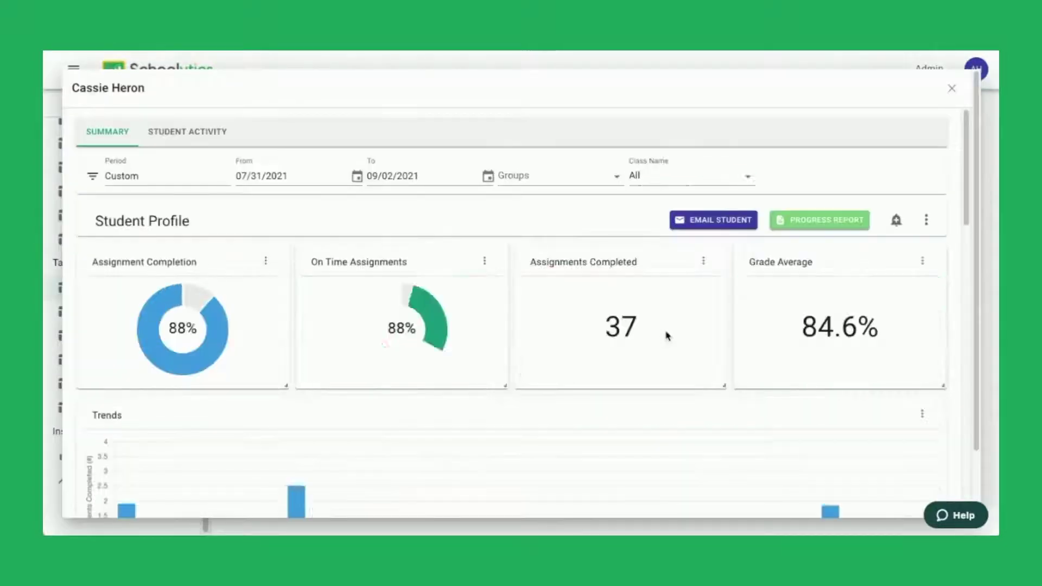
{"action": "scroll", "coordinate": [915, 400], "scroll_direction": "down", "scroll_amount": 4}
{"action": "scroll", "coordinate": [914, 400], "scroll_direction": "down", "scroll_amount": 4}
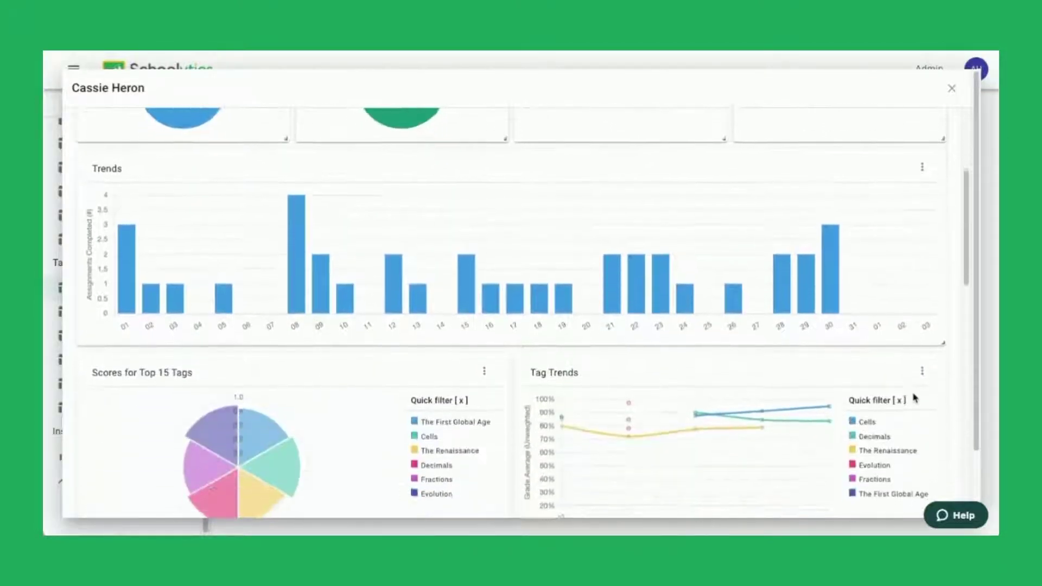
{"action": "scroll", "coordinate": [915, 400], "scroll_direction": "down", "scroll_amount": 5}
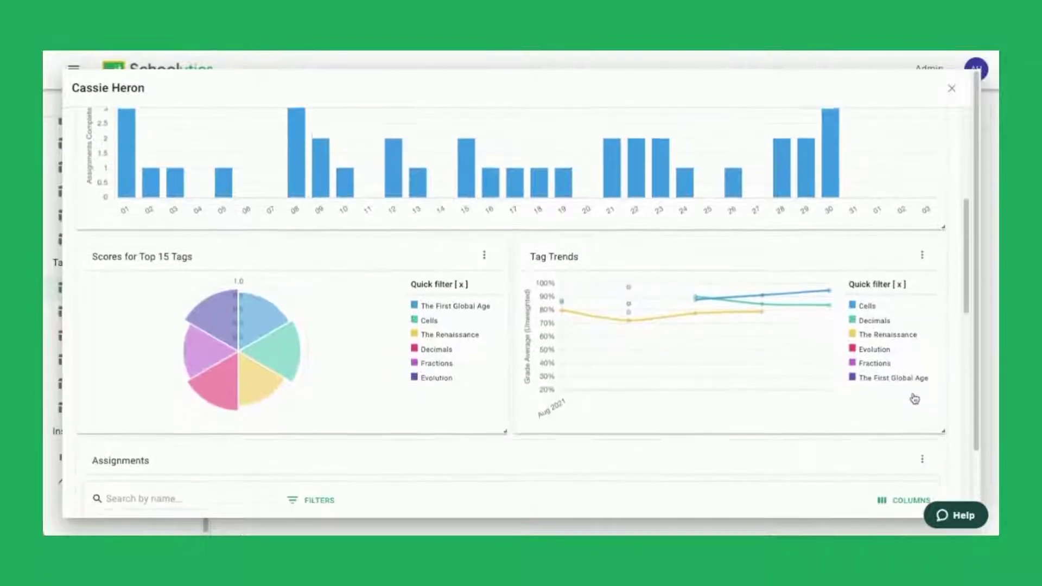
{"action": "scroll", "coordinate": [915, 400], "scroll_direction": "down", "scroll_amount": 3}
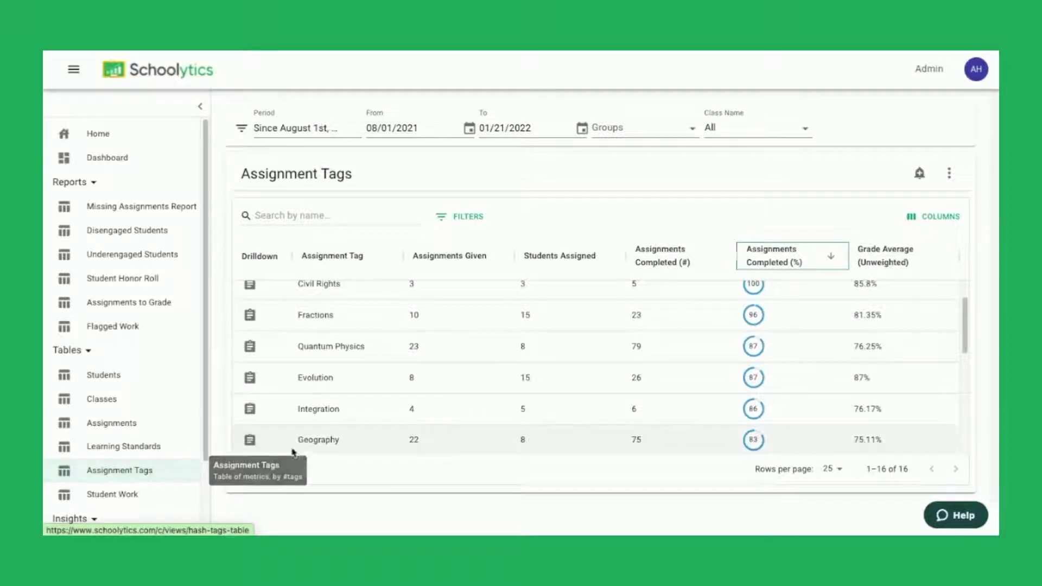
{"action": "scroll", "coordinate": [320, 411], "scroll_direction": "up", "scroll_amount": 2}
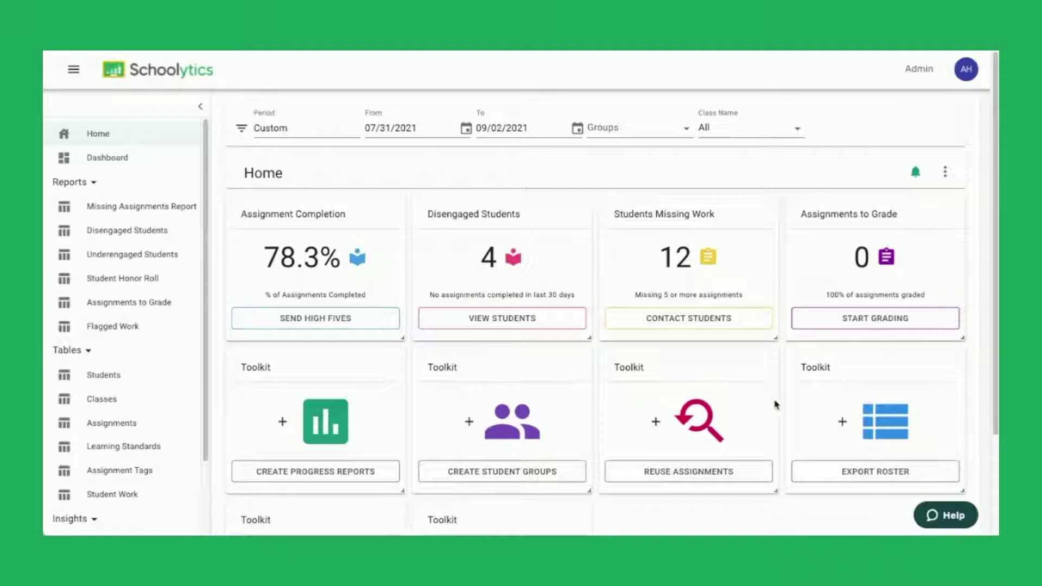
{"action": "scroll", "coordinate": [775, 405], "scroll_direction": "down", "scroll_amount": 3}
Open Reuse Assignments from the Toolkit card on the Home page
{"action": "left_click", "coordinate": [503, 497]}
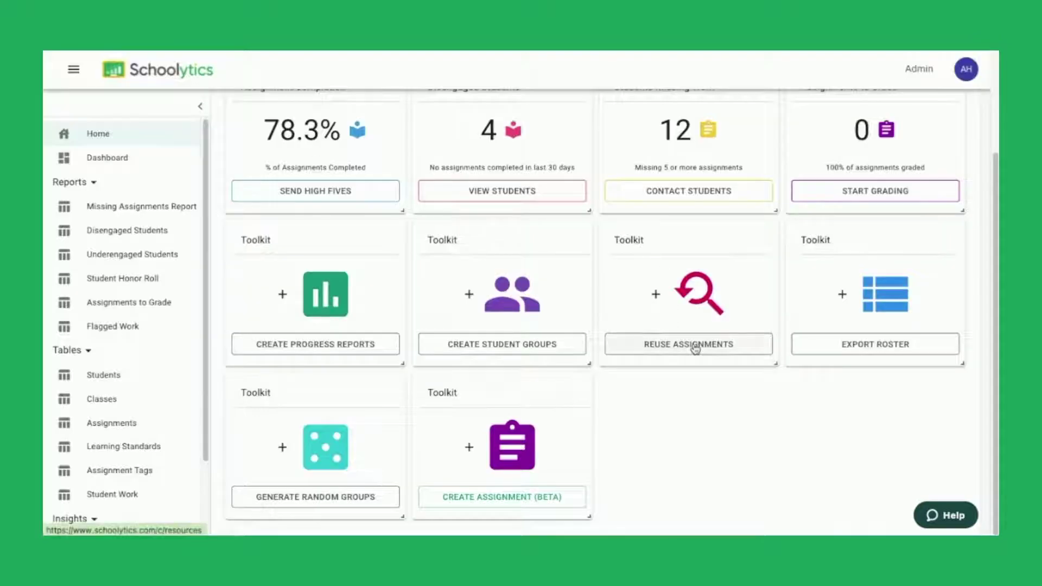
Open the Monday Test from the reusable assignments library for editing
{"action": "left_click", "coordinate": [702, 347]}
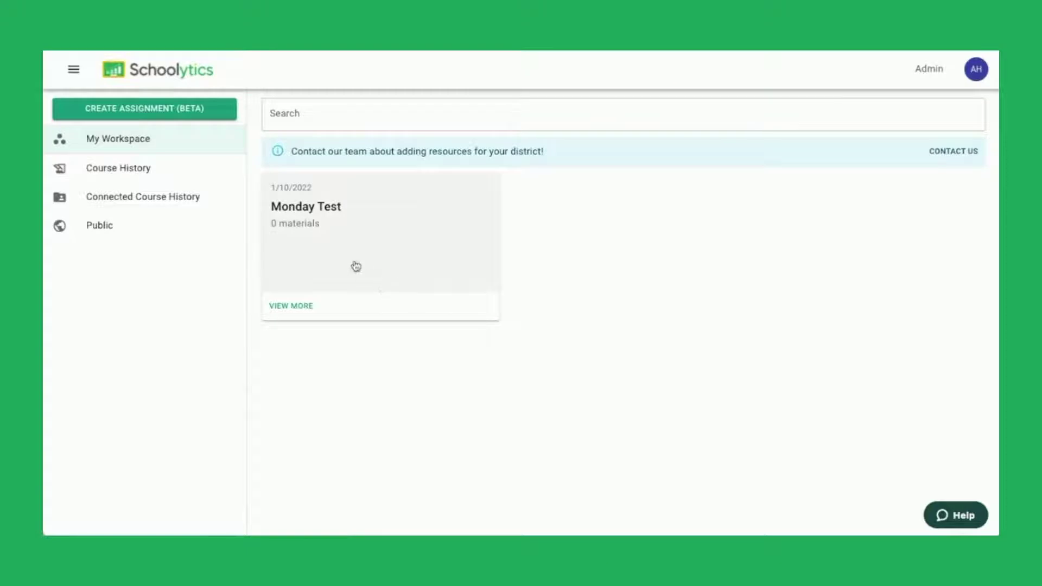
{"action": "left_click", "coordinate": [356, 267]}
{"action": "left_click", "coordinate": [673, 348]}
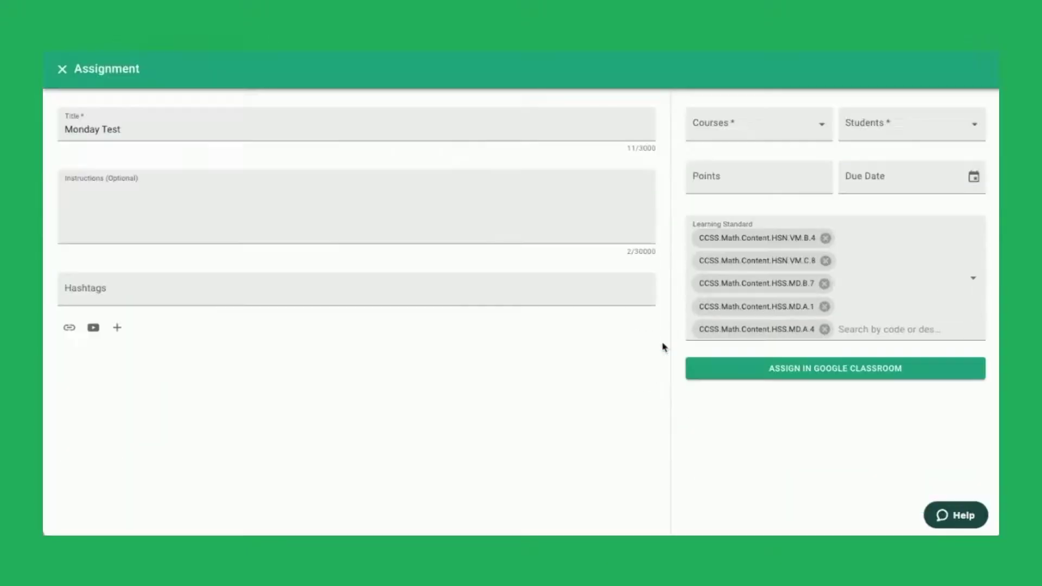
Post the Monday Test to the Arithmetic | 1 course in Google Classroom
{"action": "left_click", "coordinate": [111, 131]}
{"action": "left_click", "coordinate": [755, 126]}
{"action": "left_click", "coordinate": [738, 145]}
{"action": "left_click", "coordinate": [886, 150]}
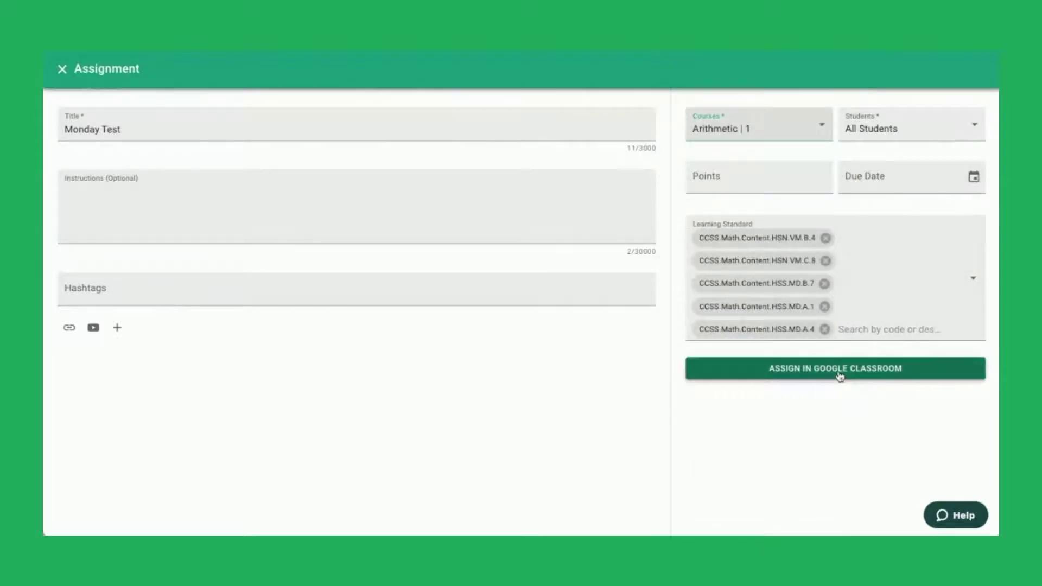
{"action": "left_click", "coordinate": [839, 368]}
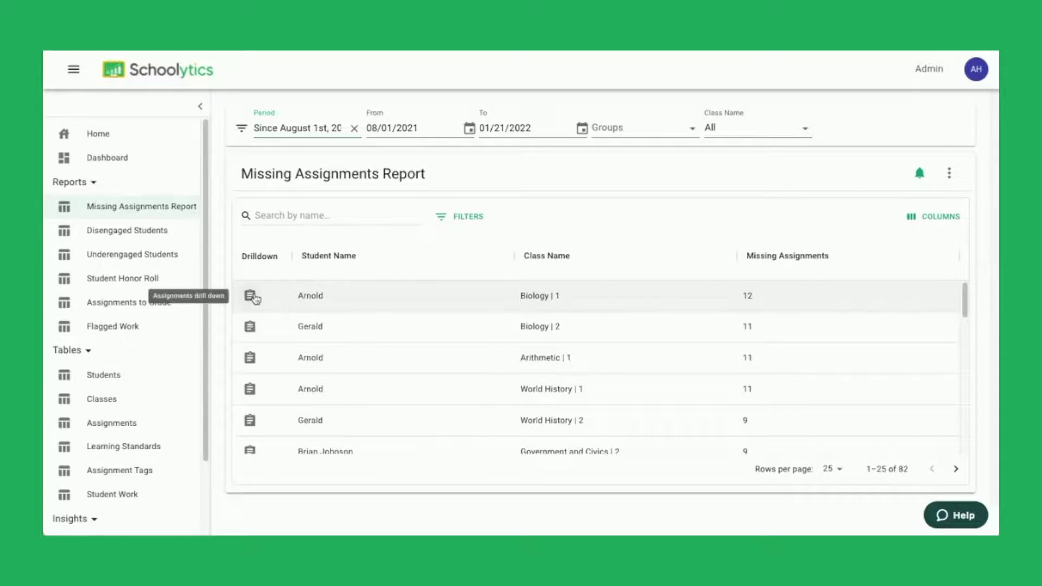
Open the first student's missing assignments and show the list's export options
{"action": "left_click", "coordinate": [250, 296]}
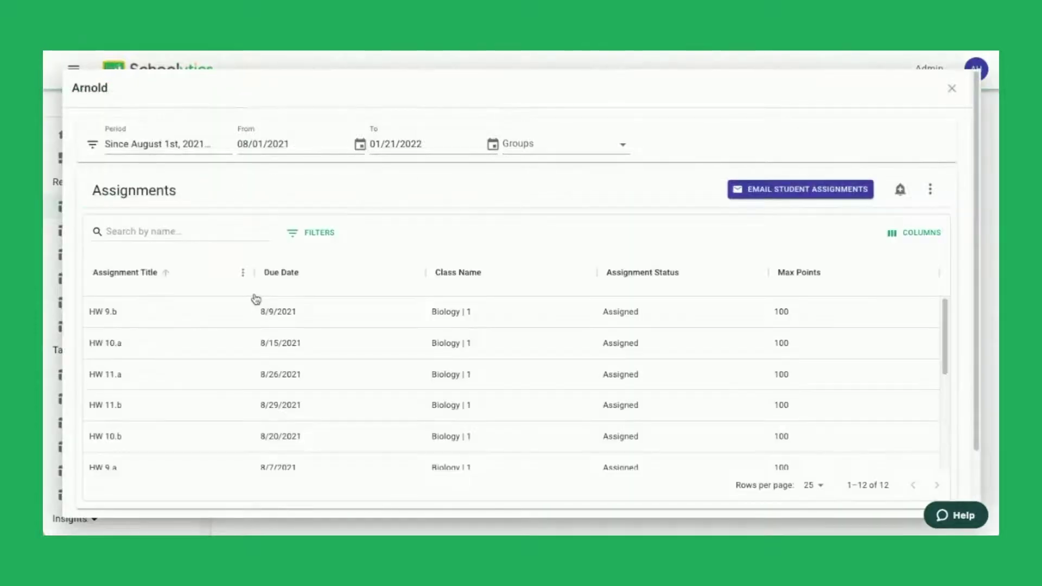
{"action": "scroll", "coordinate": [318, 373], "scroll_direction": "down", "scroll_amount": 1}
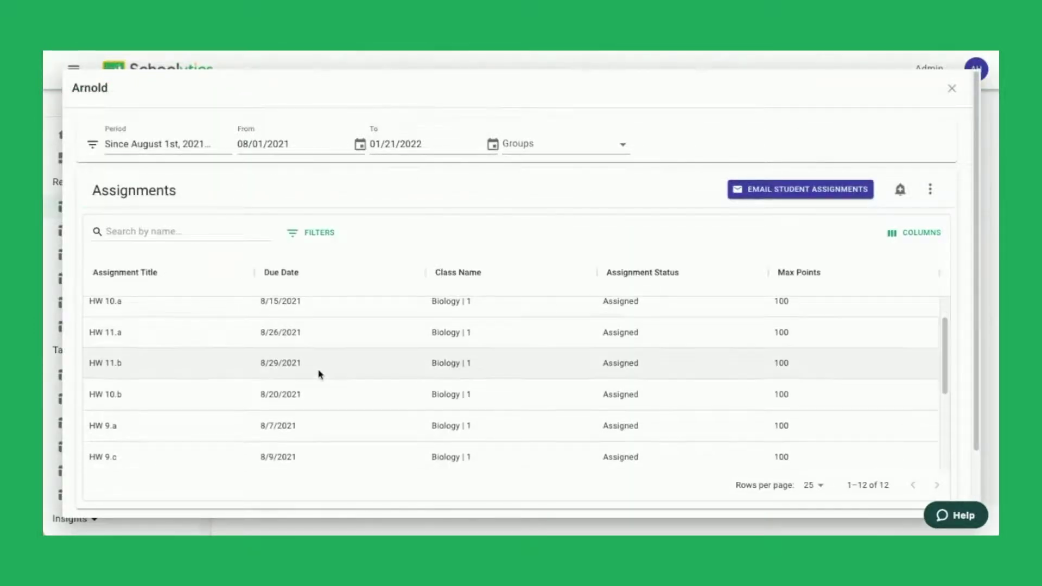
{"action": "scroll", "coordinate": [318, 374], "scroll_direction": "up", "scroll_amount": 1}
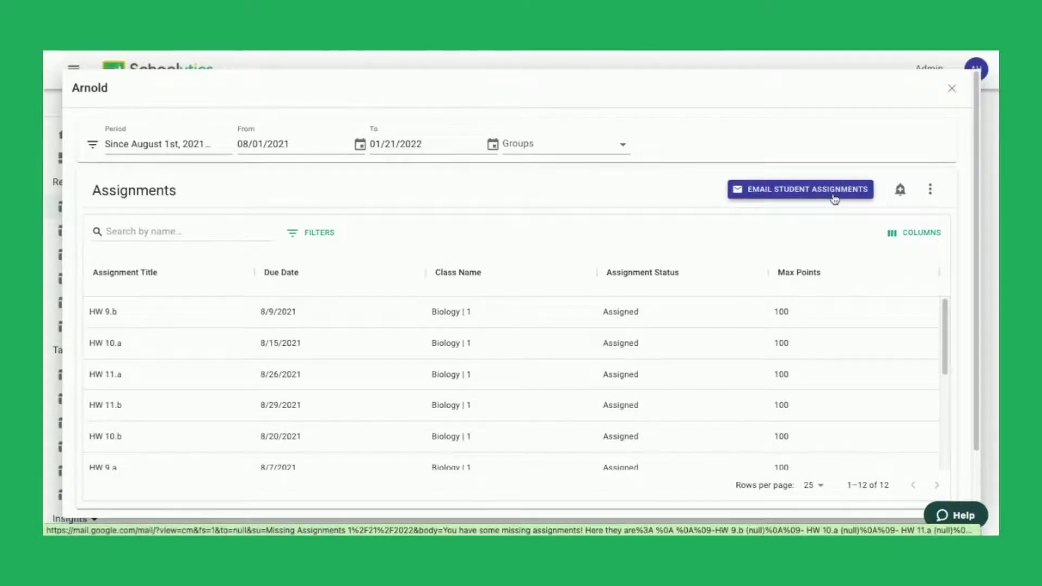
{"action": "left_click", "coordinate": [930, 190]}
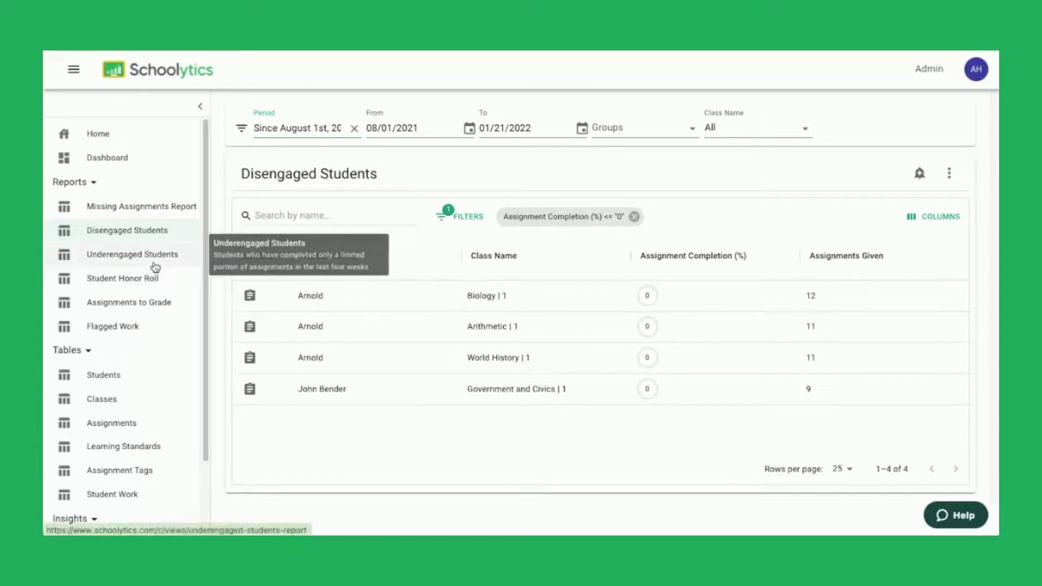
View the Underengaged Students report, then the Student Honor Roll report
{"action": "left_click", "coordinate": [132, 254]}
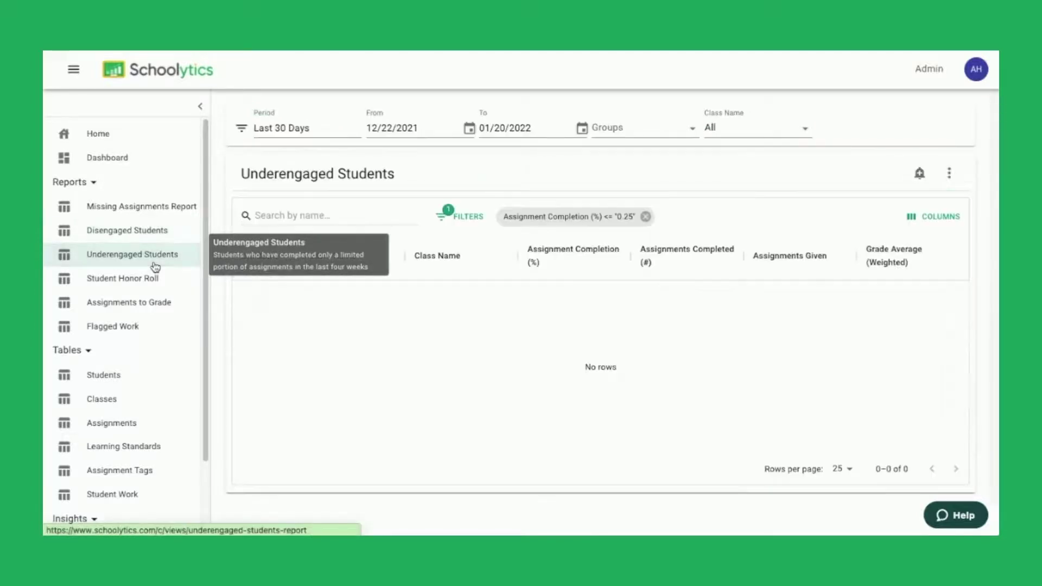
{"action": "left_click", "coordinate": [122, 278]}
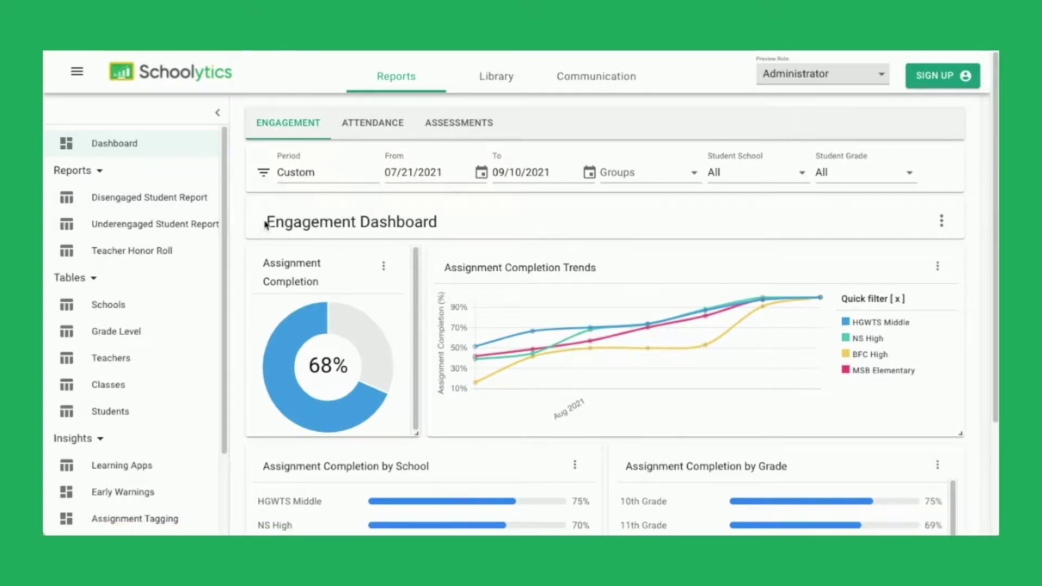
View the administrator Attendance dashboard, then the Assessments dashboard
{"action": "left_click", "coordinate": [354, 124]}
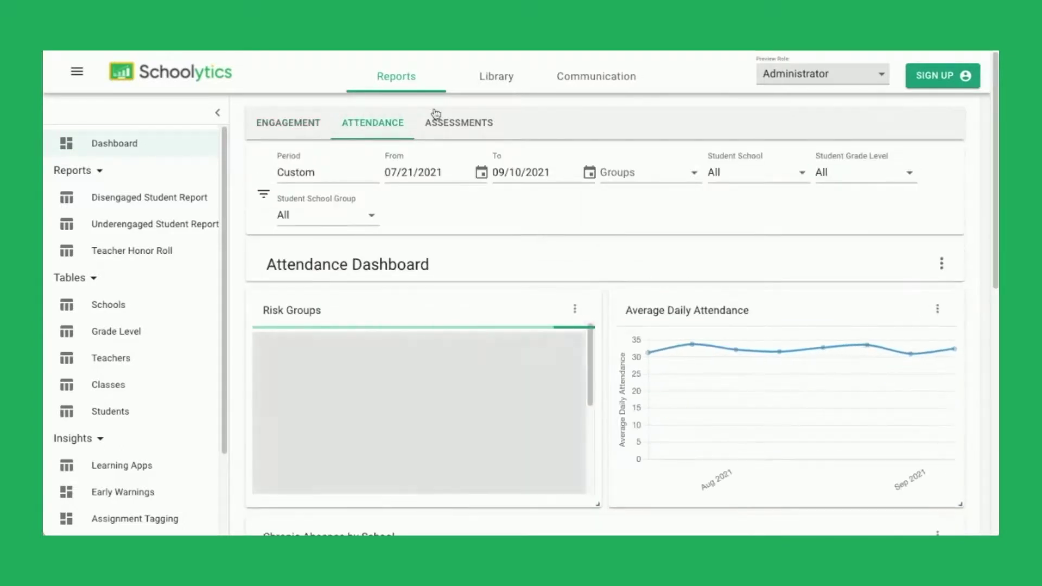
{"action": "left_click", "coordinate": [446, 124]}
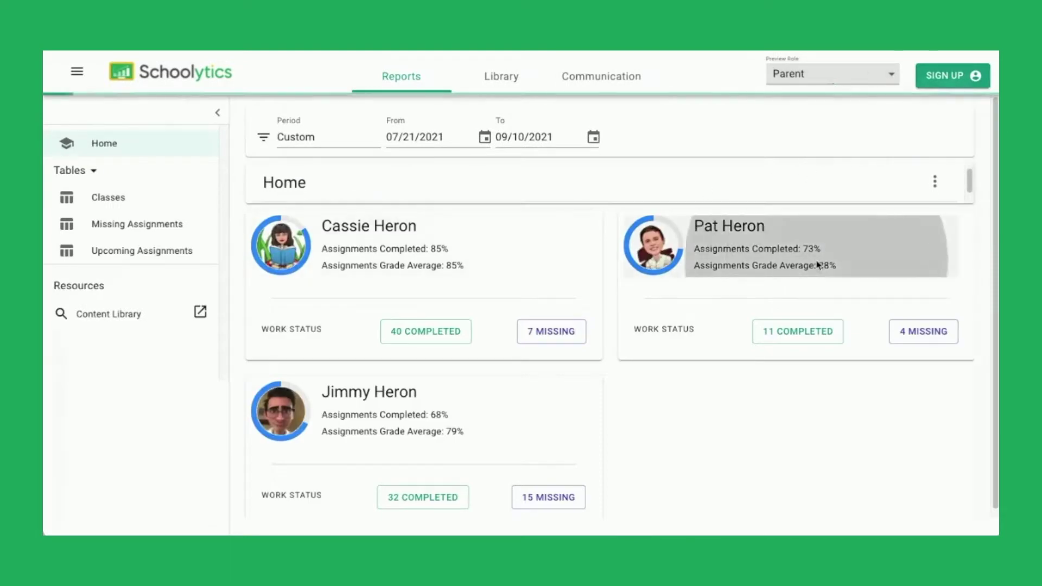
Open the second child's progress details in the parent view
{"action": "left_click", "coordinate": [819, 265]}
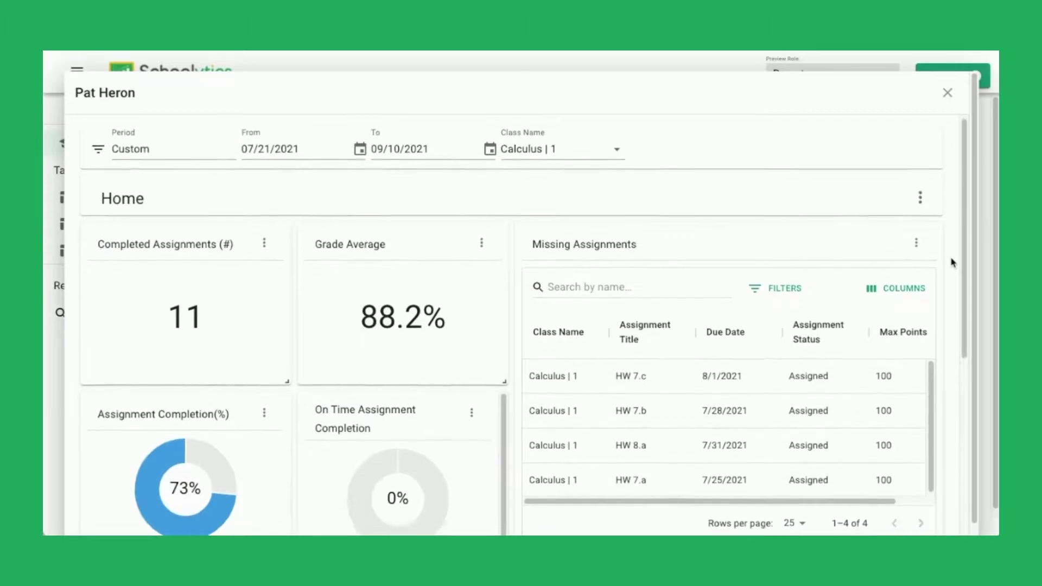
{"action": "scroll", "coordinate": [953, 262], "scroll_direction": "down", "scroll_amount": 2}
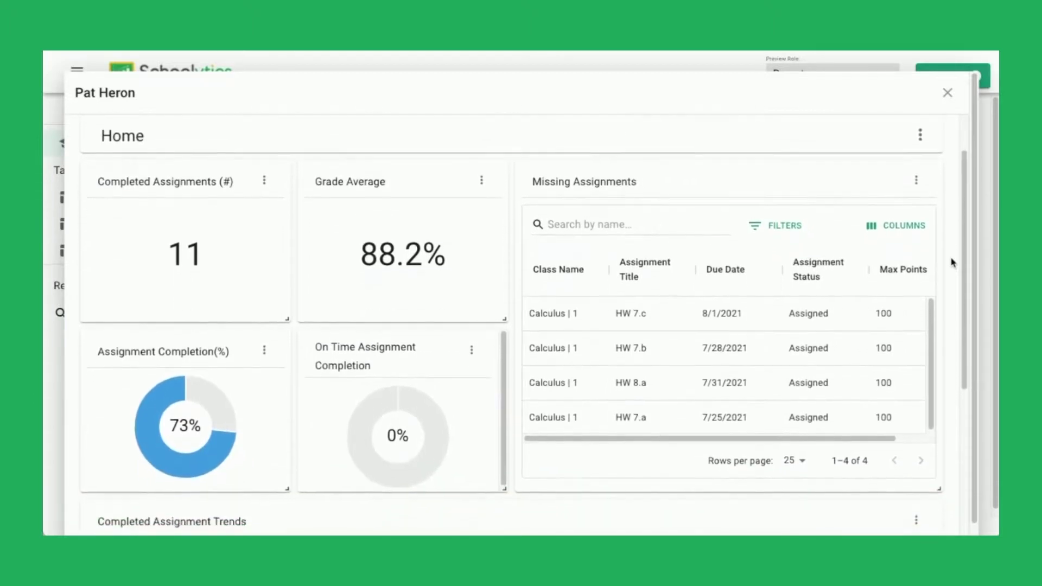
{"action": "scroll", "coordinate": [952, 262], "scroll_direction": "down", "scroll_amount": 2}
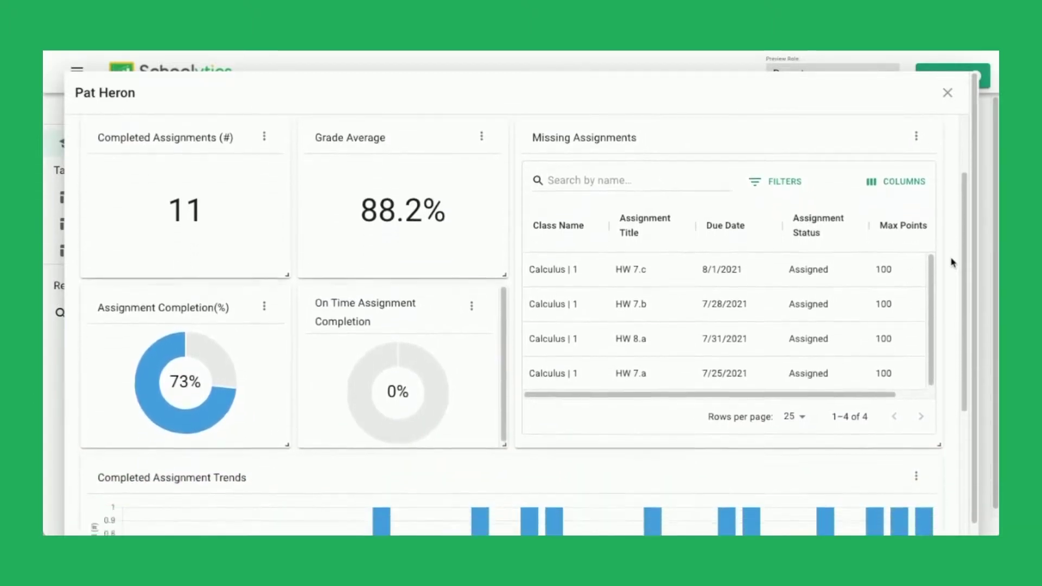
{"action": "scroll", "coordinate": [954, 262], "scroll_direction": "down", "scroll_amount": 3}
{"action": "scroll", "coordinate": [952, 262], "scroll_direction": "down", "scroll_amount": 2}
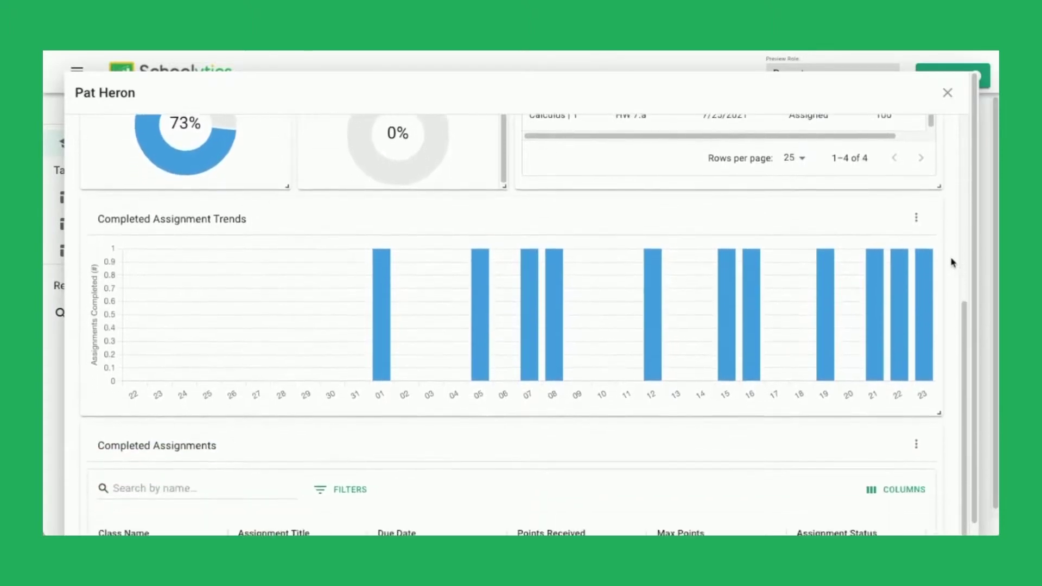
{"action": "scroll", "coordinate": [953, 262], "scroll_direction": "down", "scroll_amount": 2}
{"action": "scroll", "coordinate": [953, 263], "scroll_direction": "down", "scroll_amount": 2}
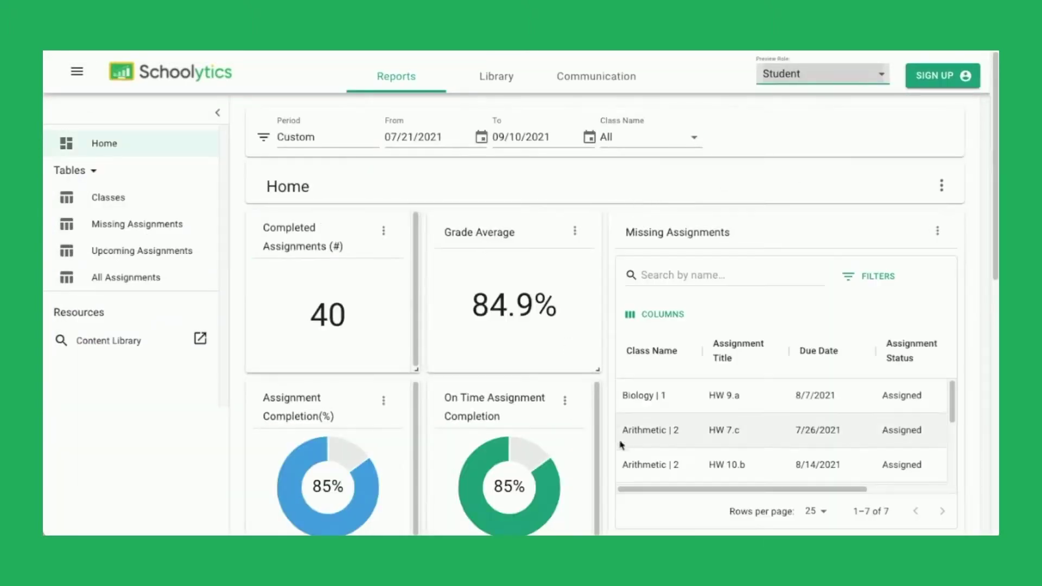
{"action": "scroll", "coordinate": [612, 440], "scroll_direction": "down", "scroll_amount": 2}
{"action": "scroll", "coordinate": [612, 454], "scroll_direction": "down", "scroll_amount": 2}
{"action": "scroll", "coordinate": [612, 454], "scroll_direction": "down", "scroll_amount": 2}
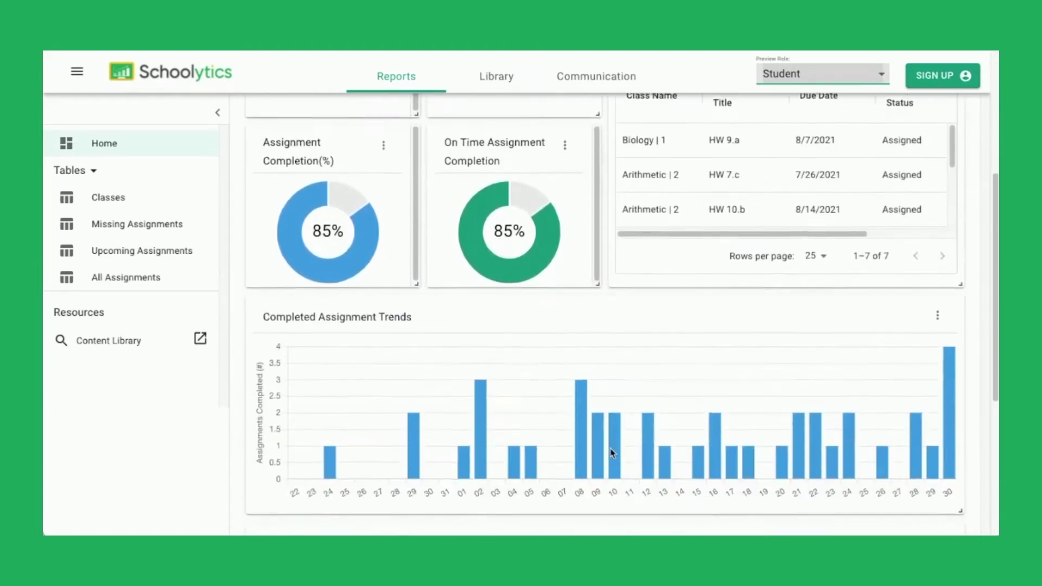
{"action": "scroll", "coordinate": [612, 454], "scroll_direction": "down", "scroll_amount": 2}
{"action": "scroll", "coordinate": [613, 454], "scroll_direction": "down", "scroll_amount": 1}
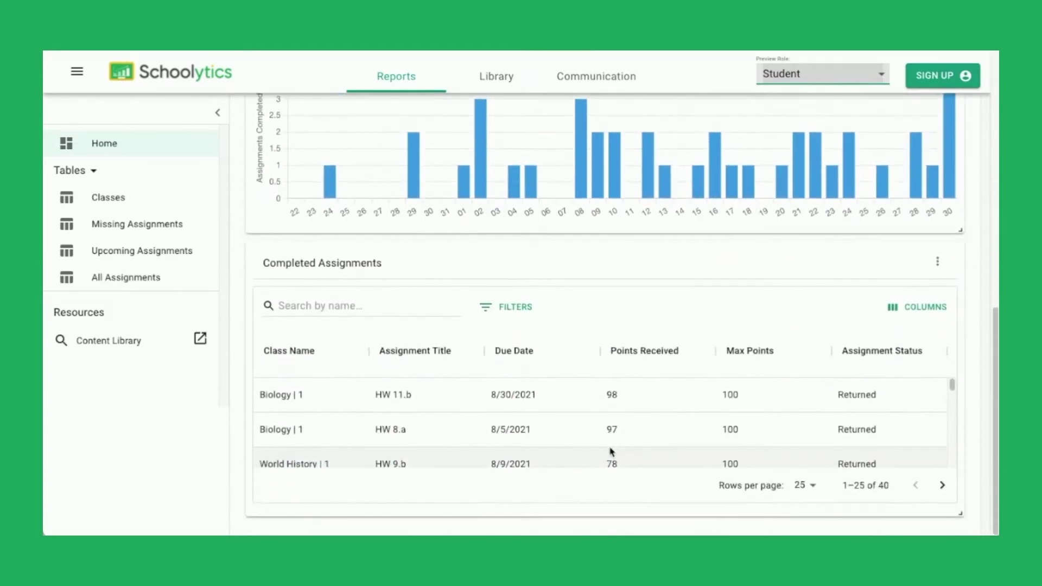